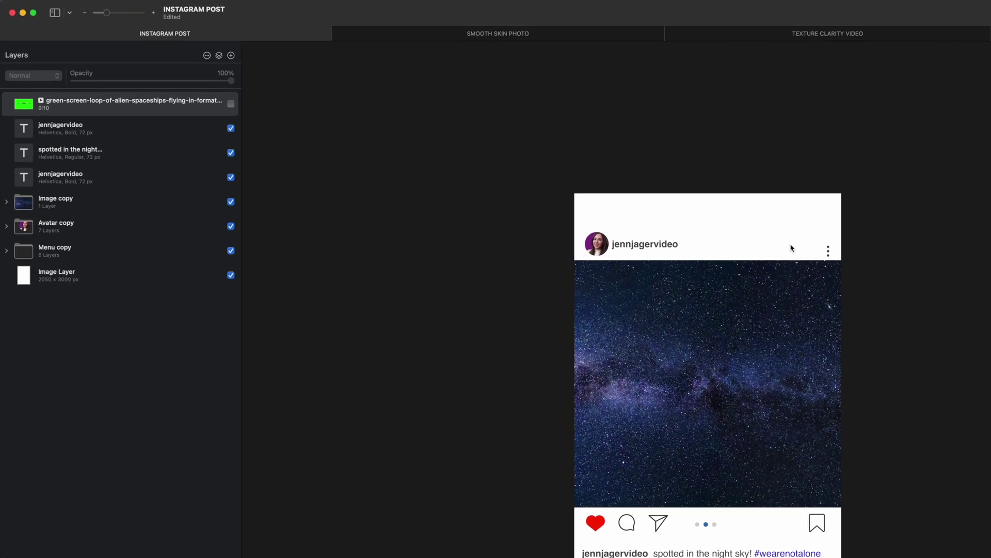
Show the spaceship video layer and remove its green screen with a 68% Color Range.
click(443, 164)
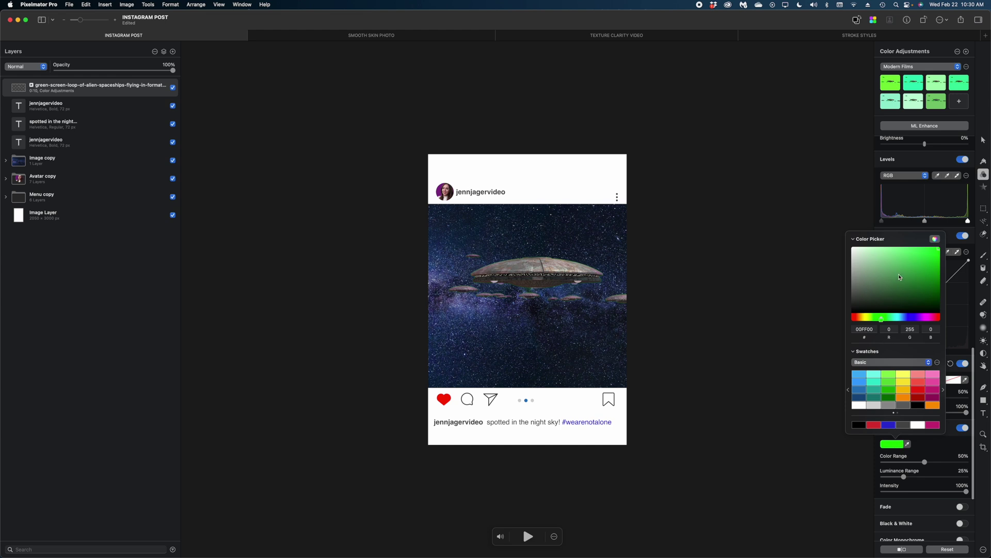
click(854, 240)
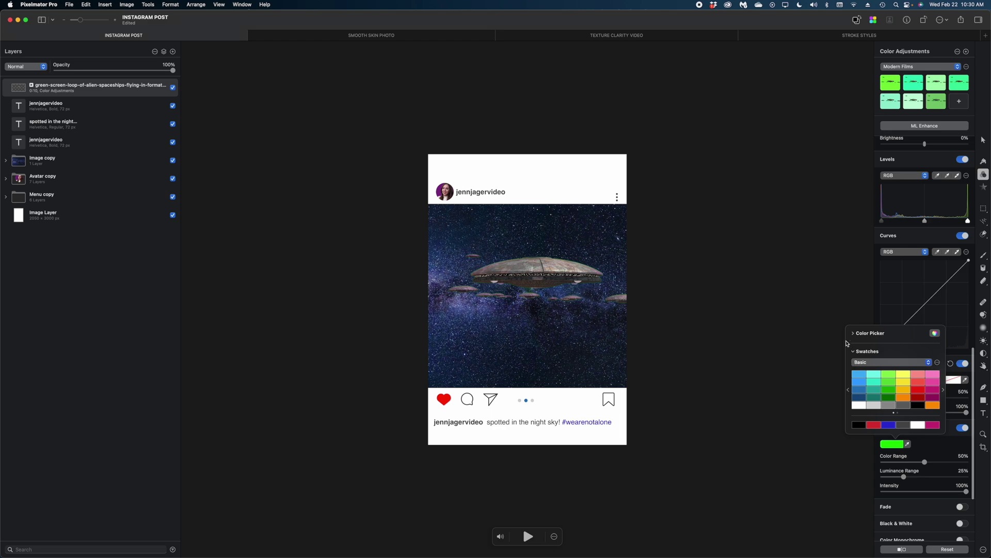
click(839, 341)
drag(924, 461, 905, 456)
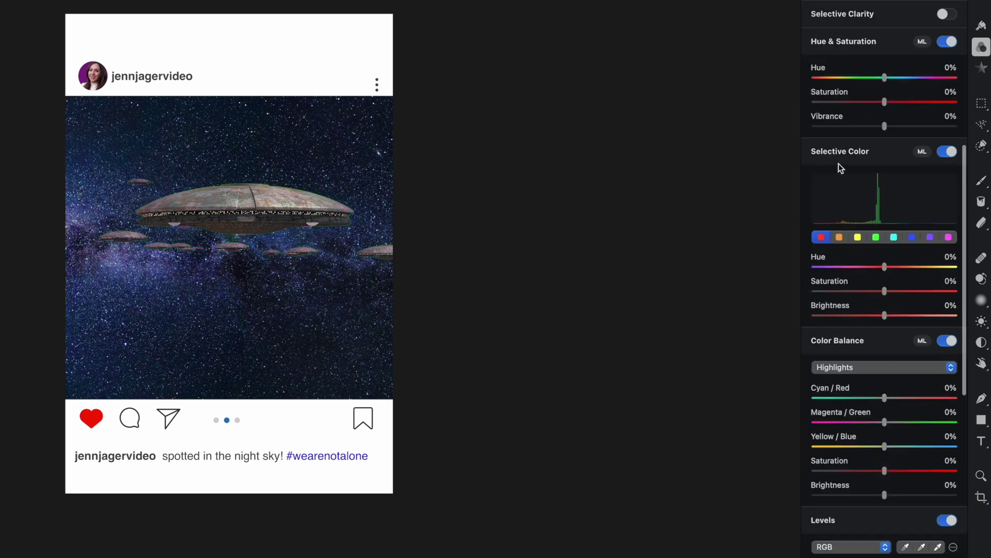
Raise the saturation of the video's green tones to 30% in Selective Color.
click(876, 238)
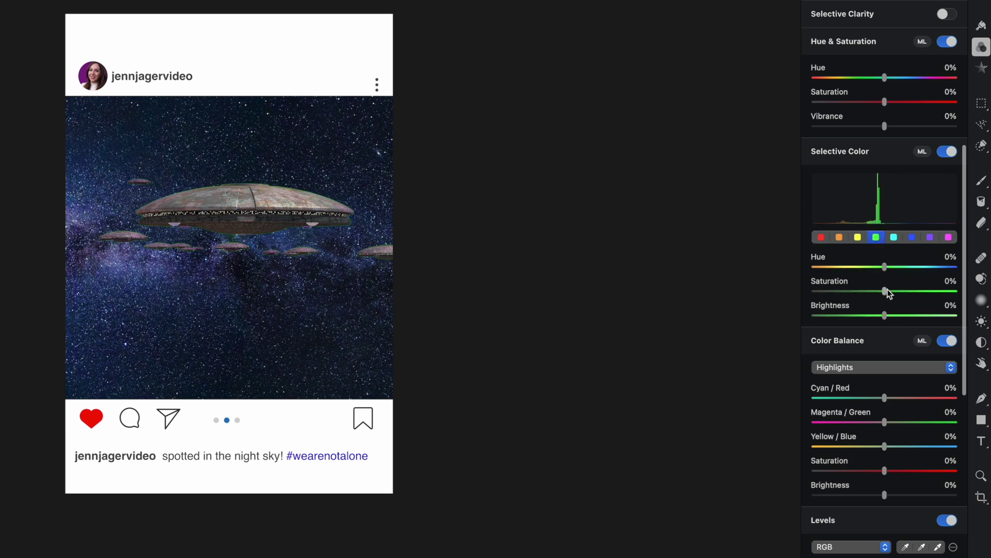
drag(888, 291, 907, 290)
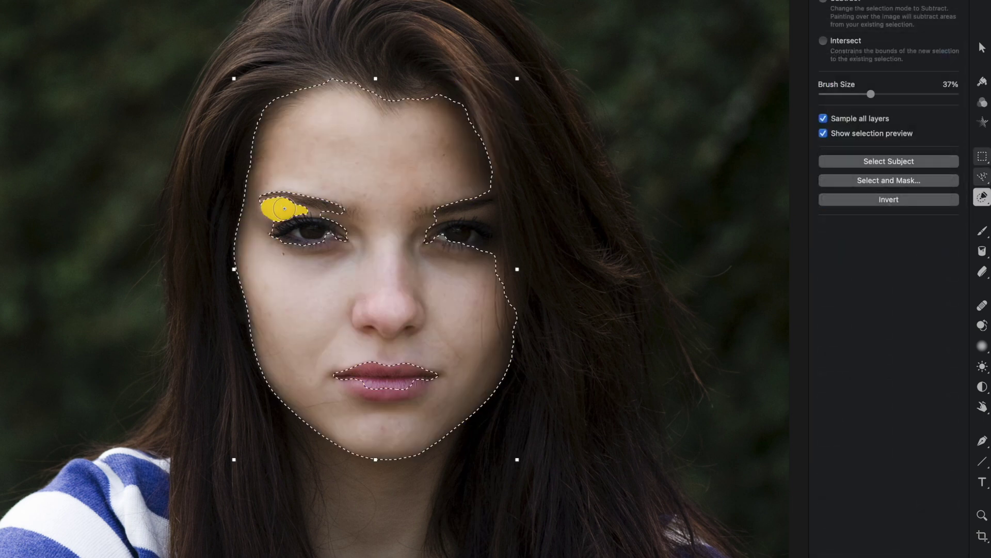
Subtract the lips and eyes from the skin selection with an 8% brush, then apply it as a masked layer.
drag(385, 382, 385, 382)
drag(871, 94, 831, 94)
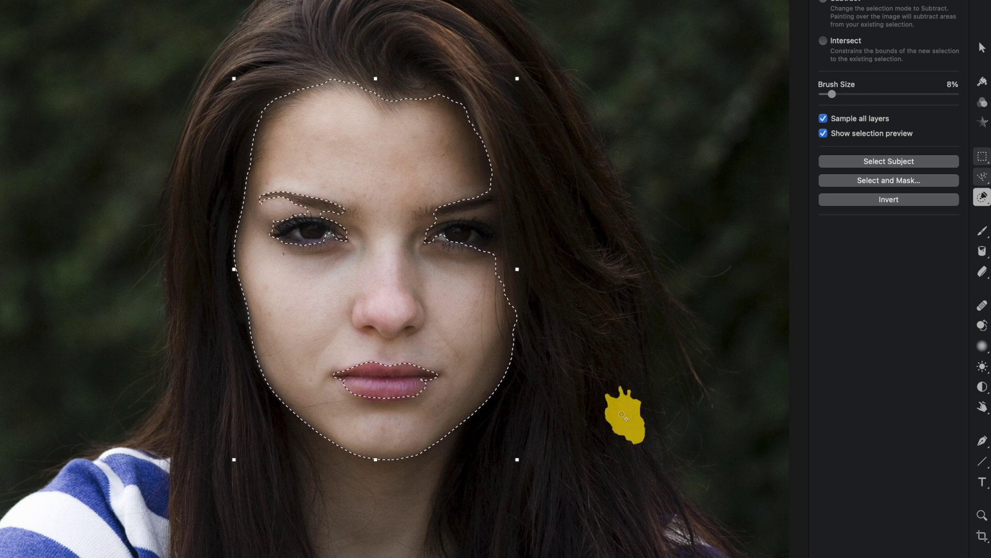
mouse_move(509, 206)
mouse_down()
mouse_move(503, 227)
mouse_move(487, 234)
mouse_move(436, 232)
mouse_up()
mouse_move(305, 231)
mouse_down()
mouse_move(329, 235)
mouse_move(310, 235)
mouse_up()
drag(31, 227, 47, 243)
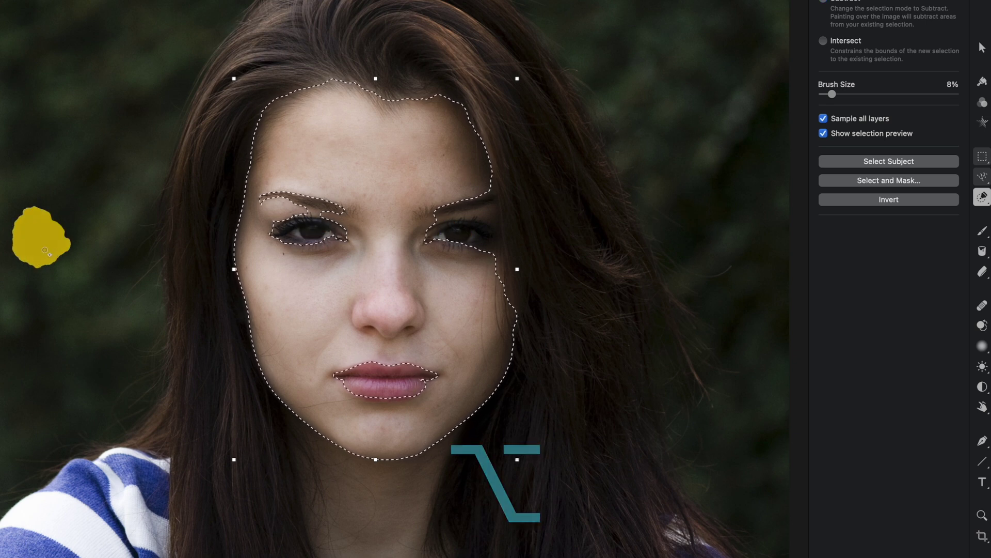
click(887, 180)
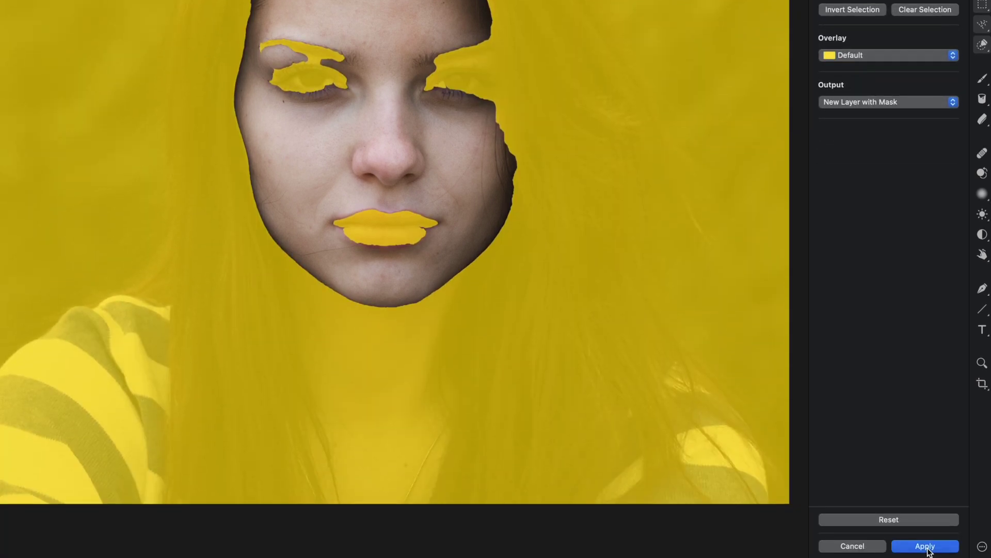
click(923, 544)
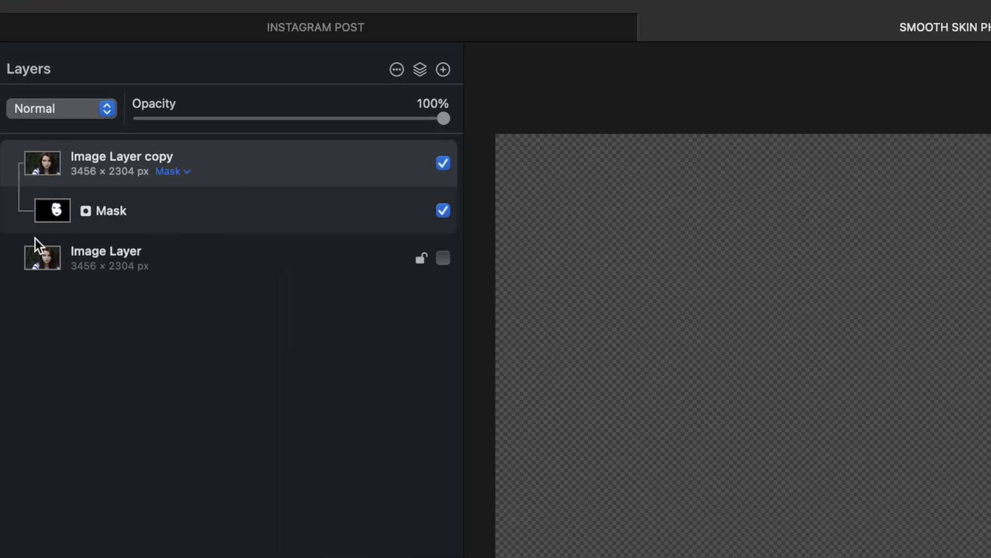
Show the original Image Layer and set the skin layer's Texture to -43% and Clarity to -29%.
click(443, 258)
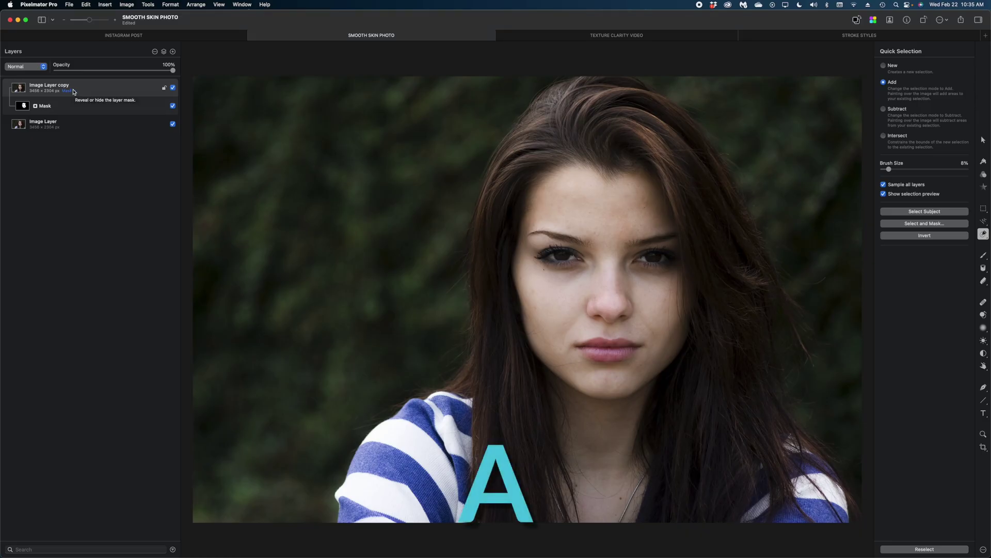
key(a)
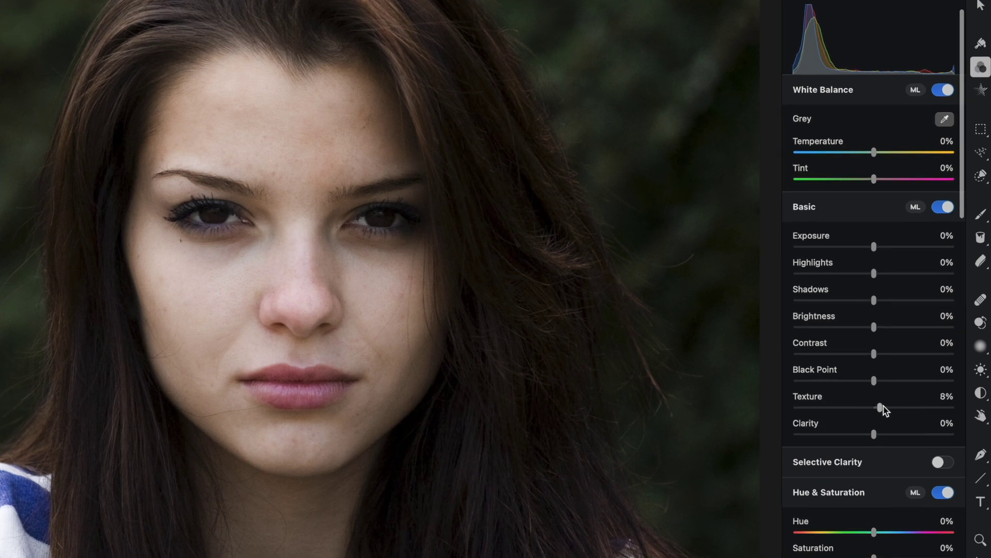
drag(878, 408, 840, 407)
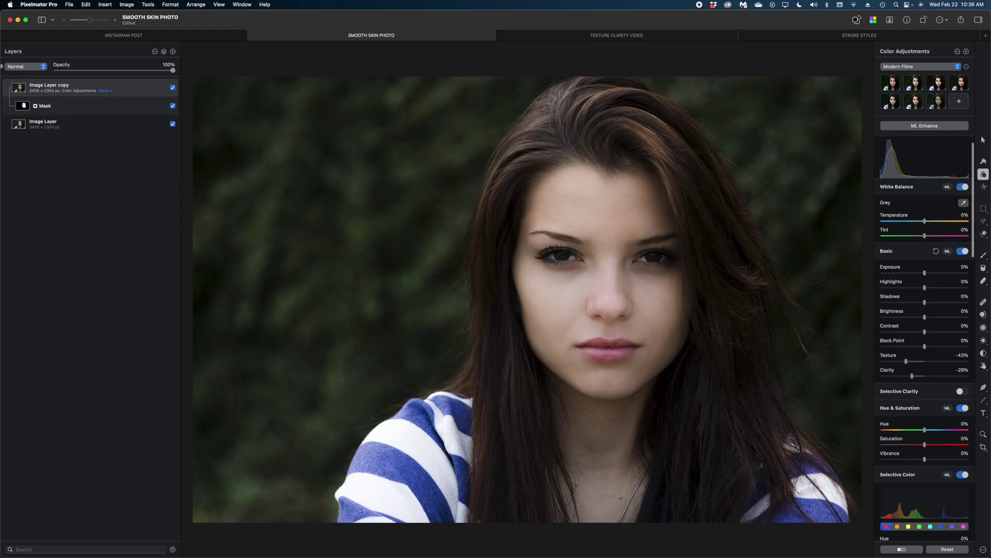
Refine the Image Layer copy mask to 56% softness.
right_click(86, 90)
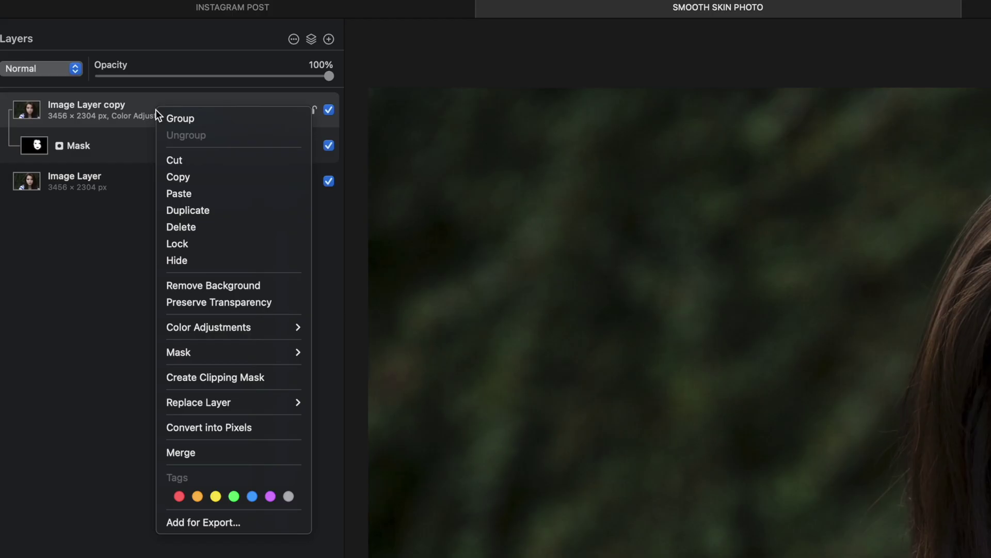
mouse_move(193, 358)
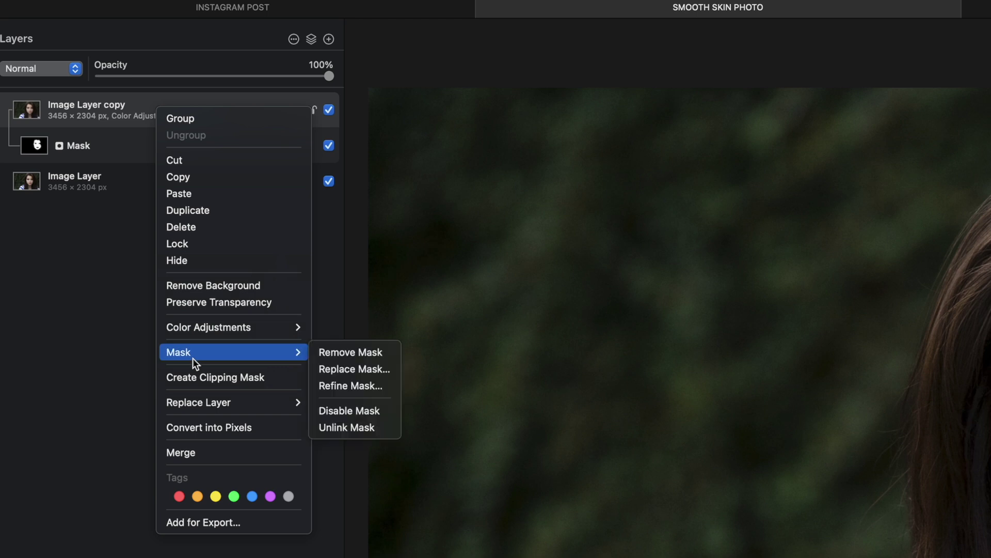
click(362, 386)
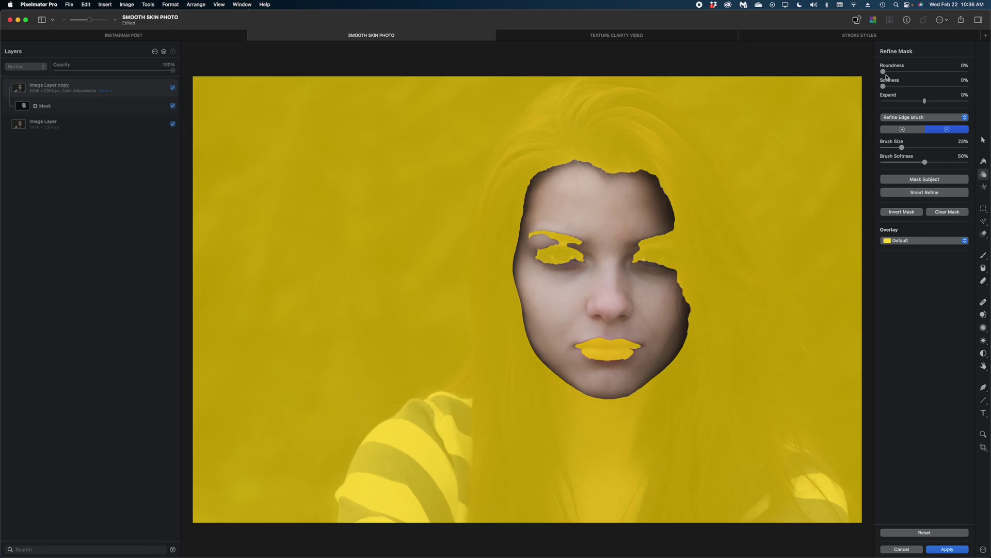
drag(889, 88, 918, 89)
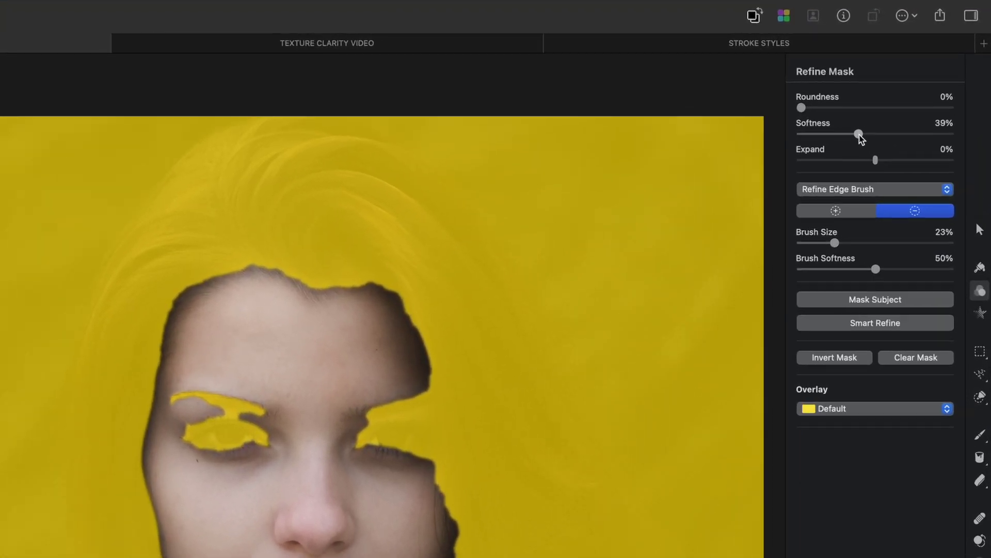
drag(859, 137, 885, 138)
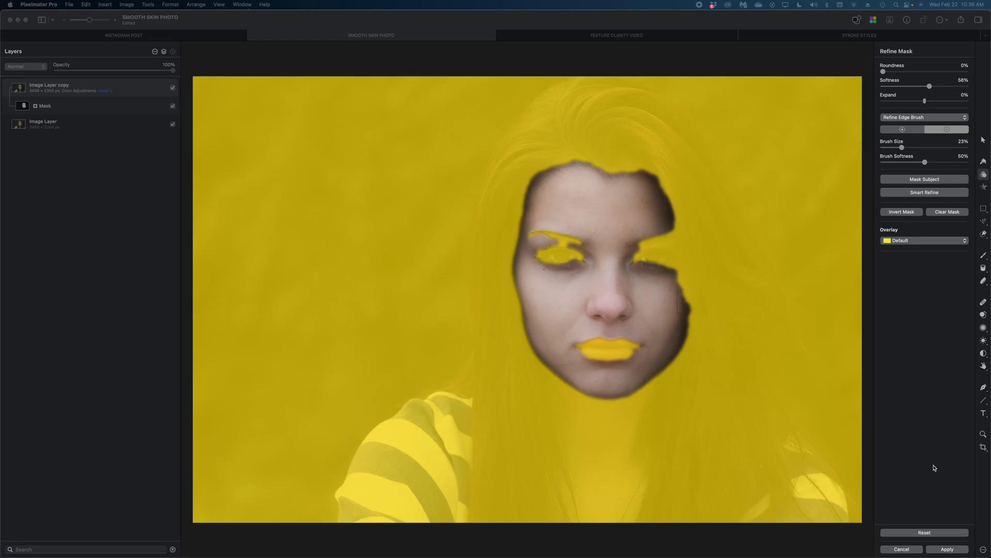
click(948, 549)
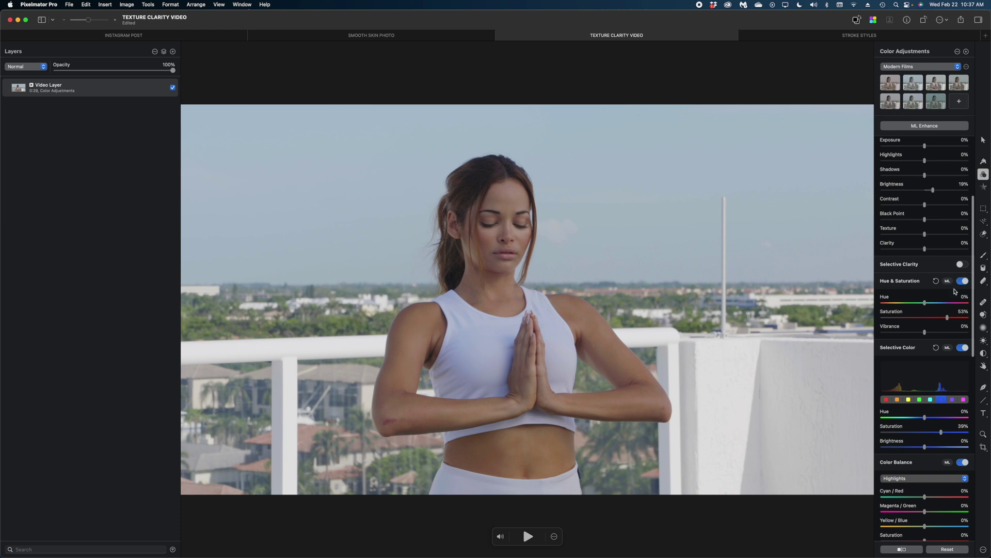
scroll(944, 398, down, 5)
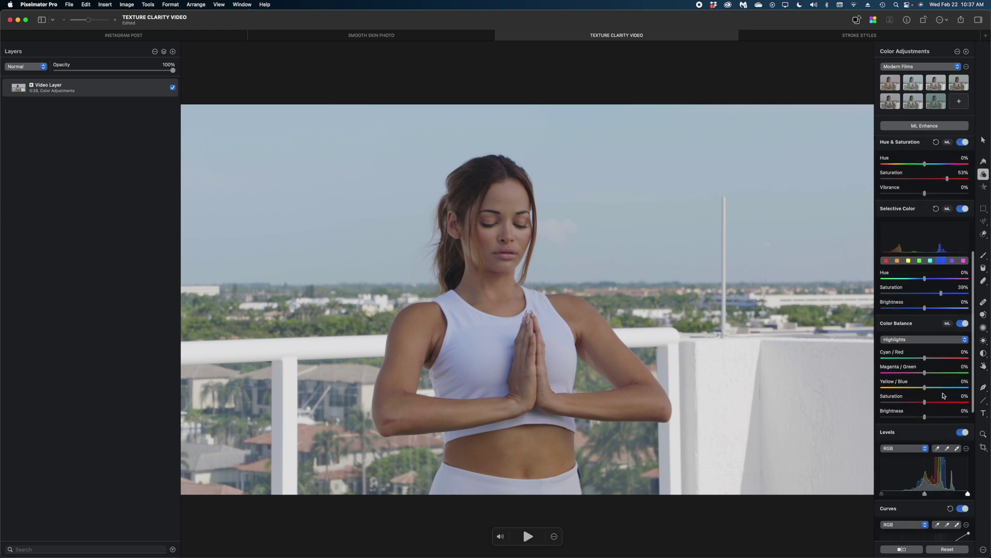
scroll(941, 385, down, 5)
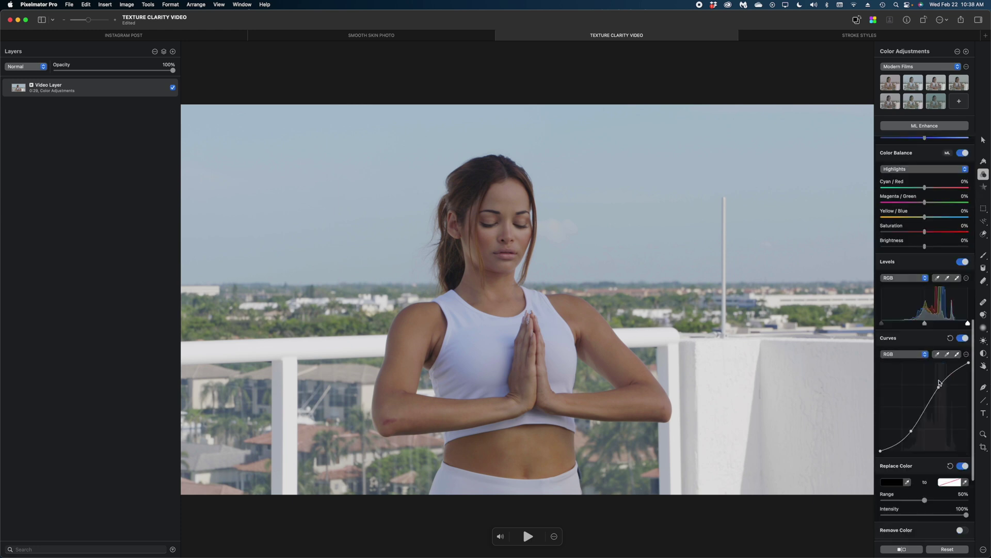
scroll(939, 382, up, 5)
scroll(938, 381, up, 5)
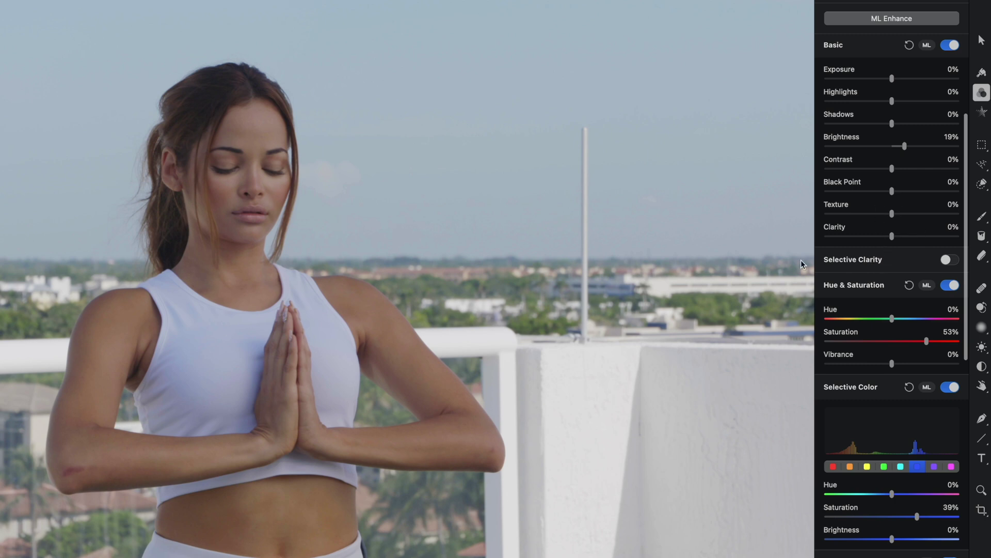
Enable Selective Clarity and experiment with the midtone texture level.
click(948, 260)
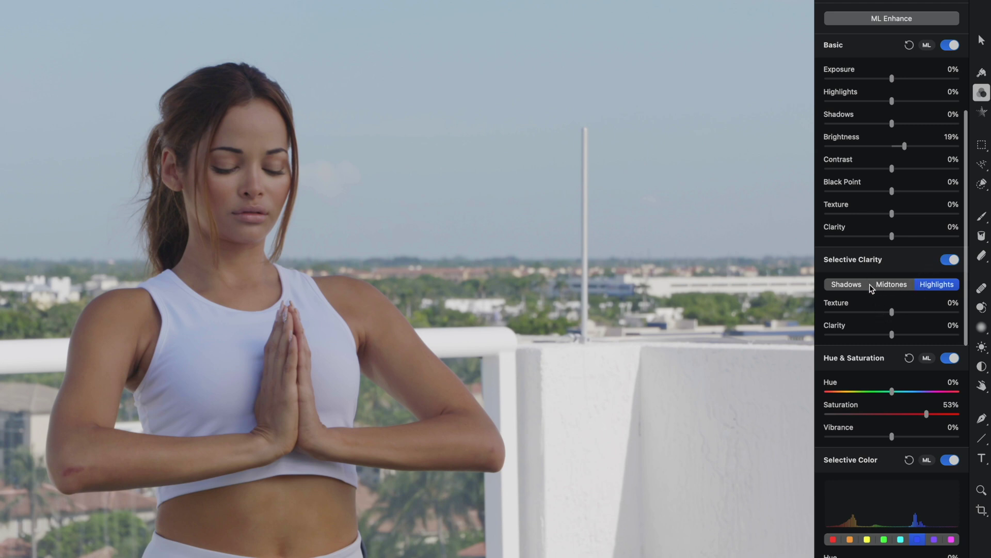
click(898, 288)
mouse_move(884, 315)
mouse_down()
mouse_move(819, 310)
mouse_move(878, 313)
mouse_up()
drag(879, 311, 836, 313)
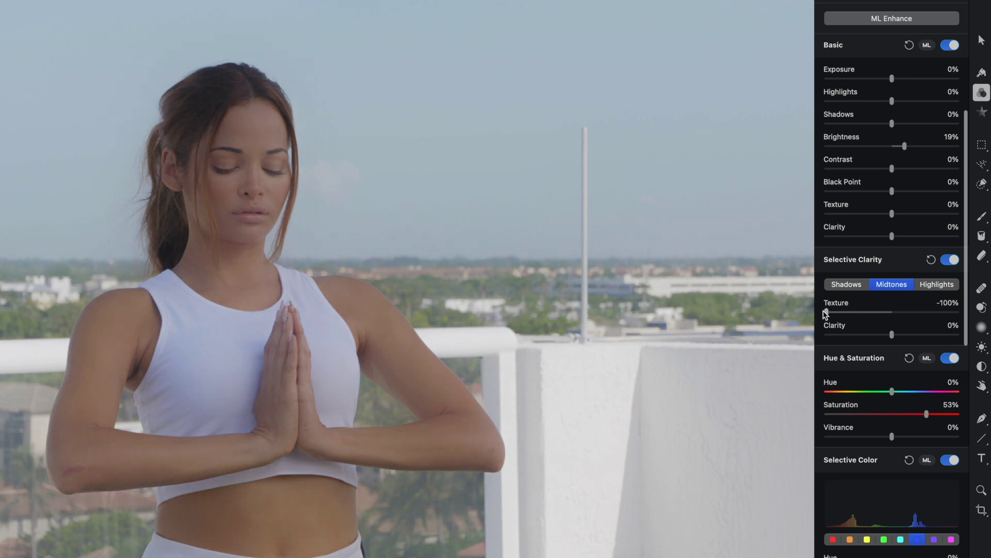
drag(824, 312, 919, 336)
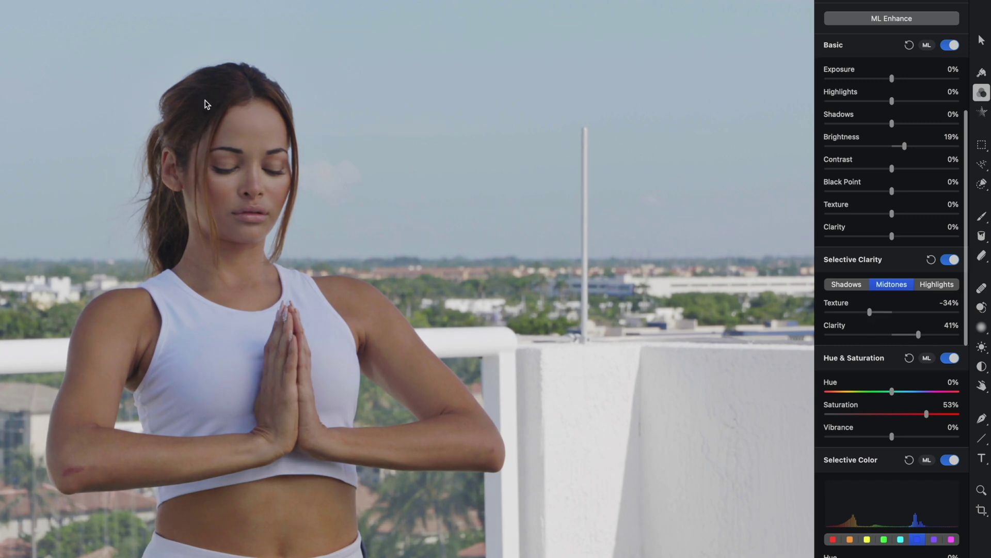
Raise the shadows' texture to 100% and their clarity, toggling the effect to compare.
click(850, 282)
drag(895, 311, 964, 337)
click(919, 335)
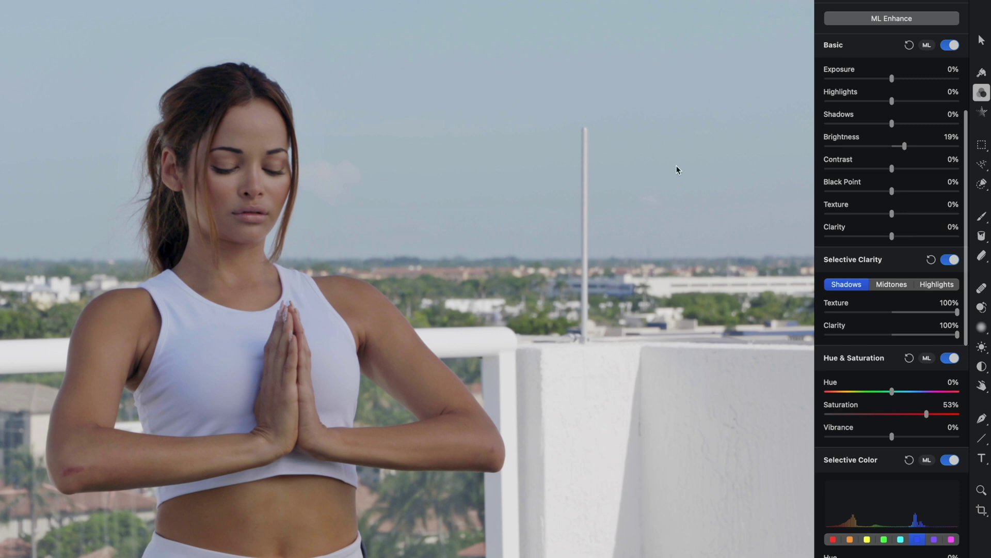
click(951, 261)
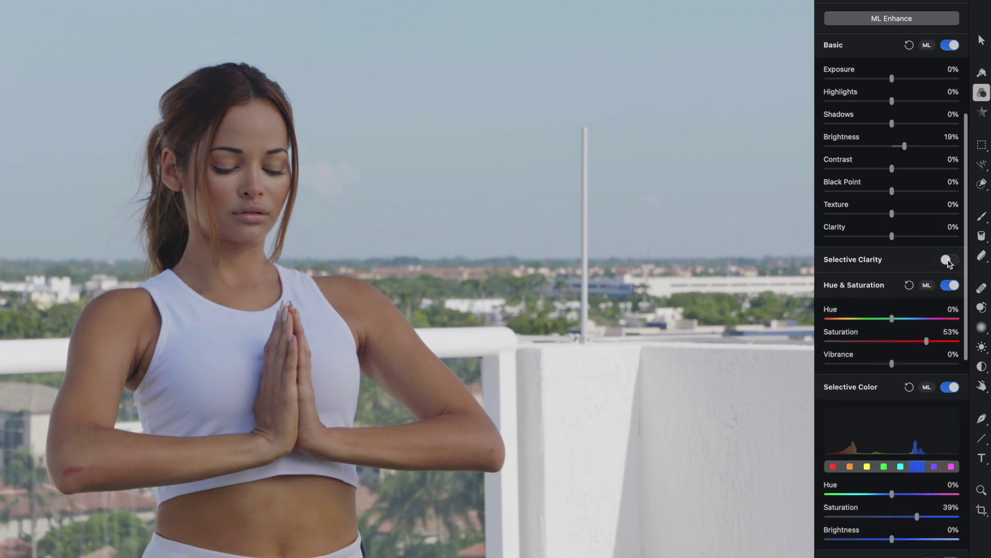
click(951, 261)
click(950, 261)
click(951, 261)
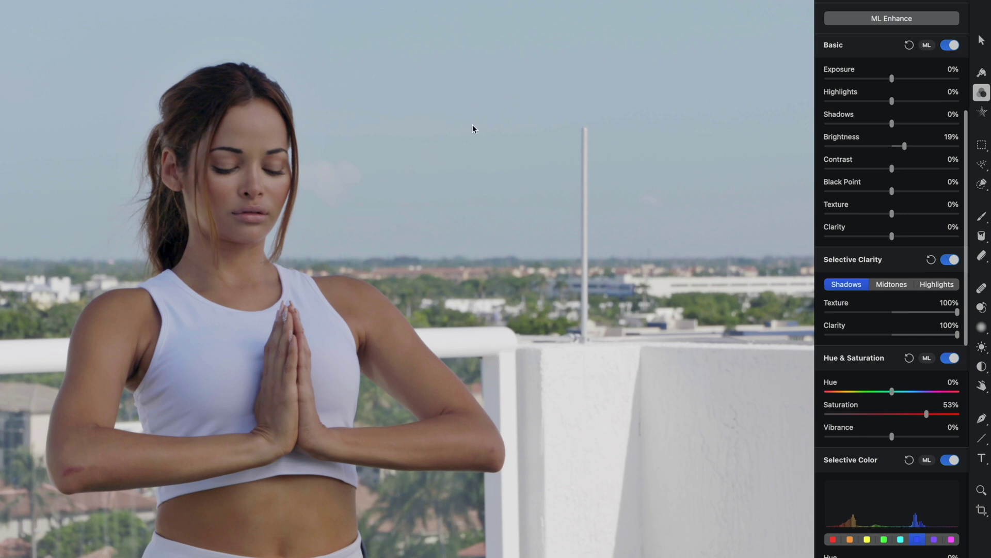
Set the highlights' texture to 91% and clarity to 98%, then compare before and after.
click(936, 286)
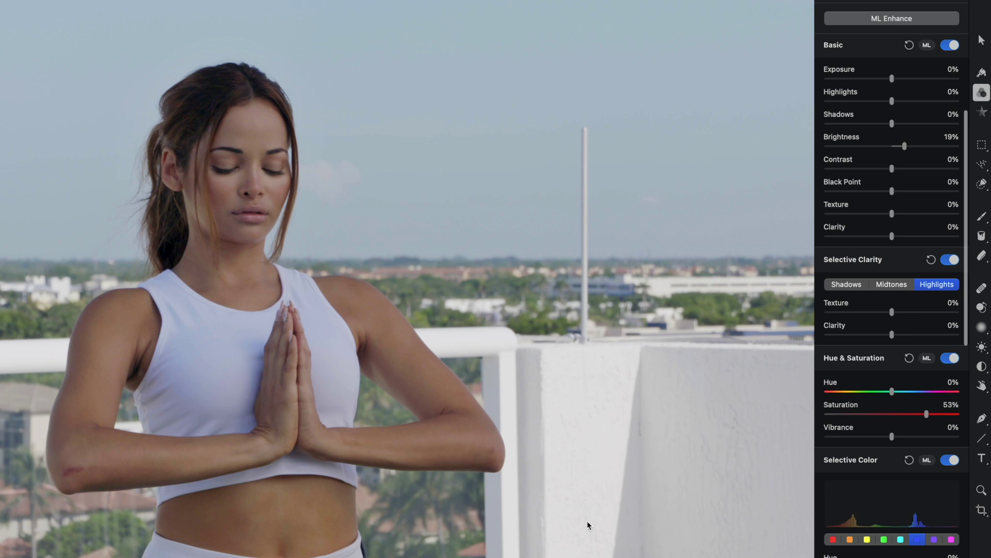
drag(897, 309, 953, 312)
drag(908, 336, 957, 335)
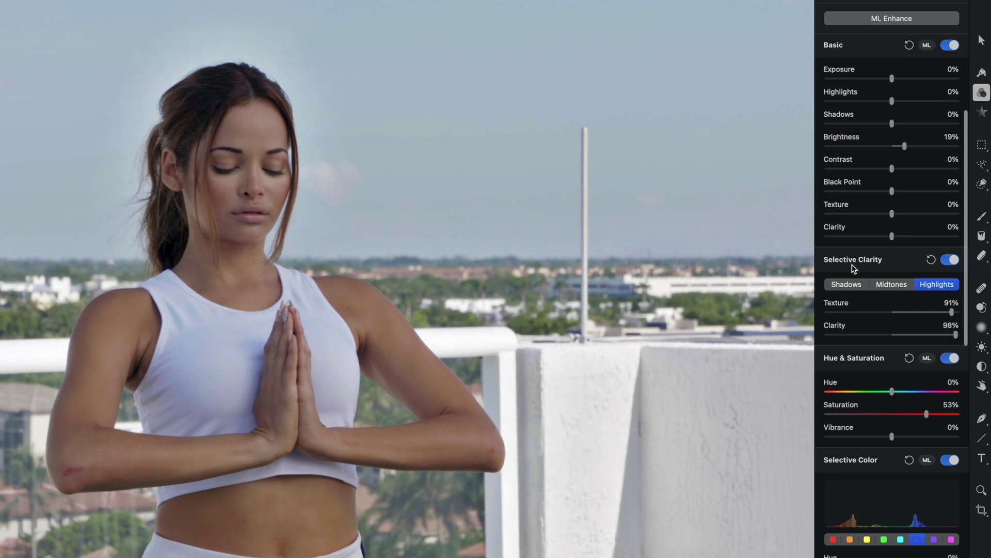
click(948, 260)
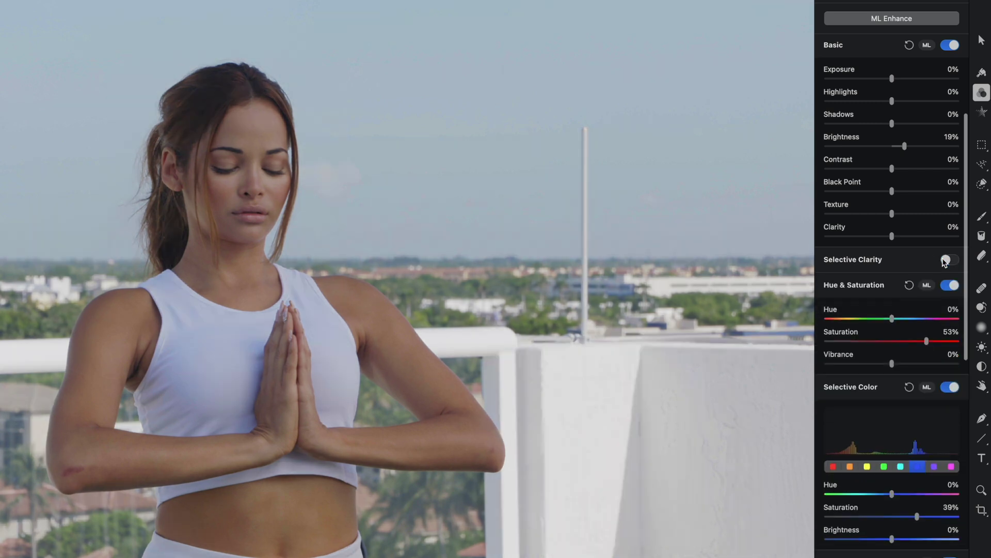
click(945, 261)
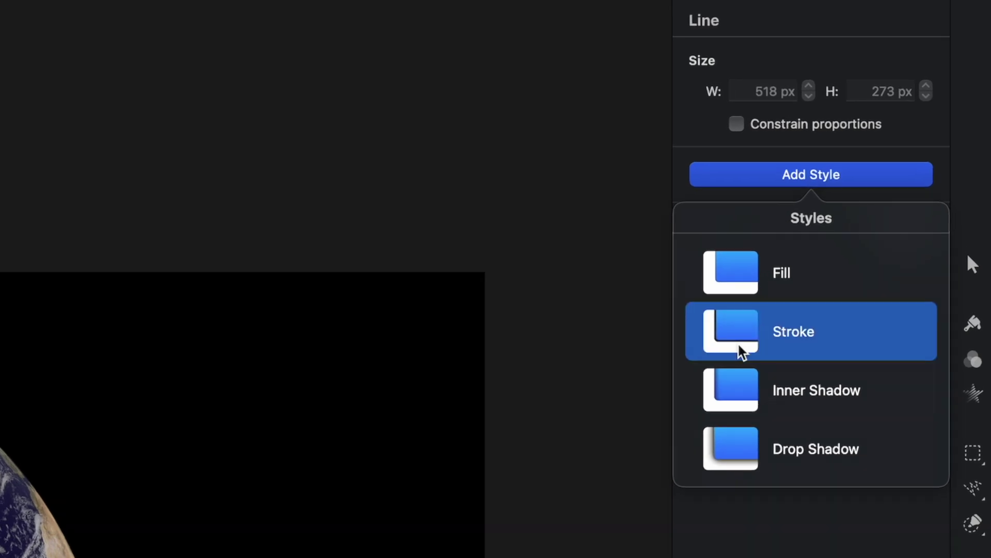
Add a 27 px stroke to the line.
click(729, 355)
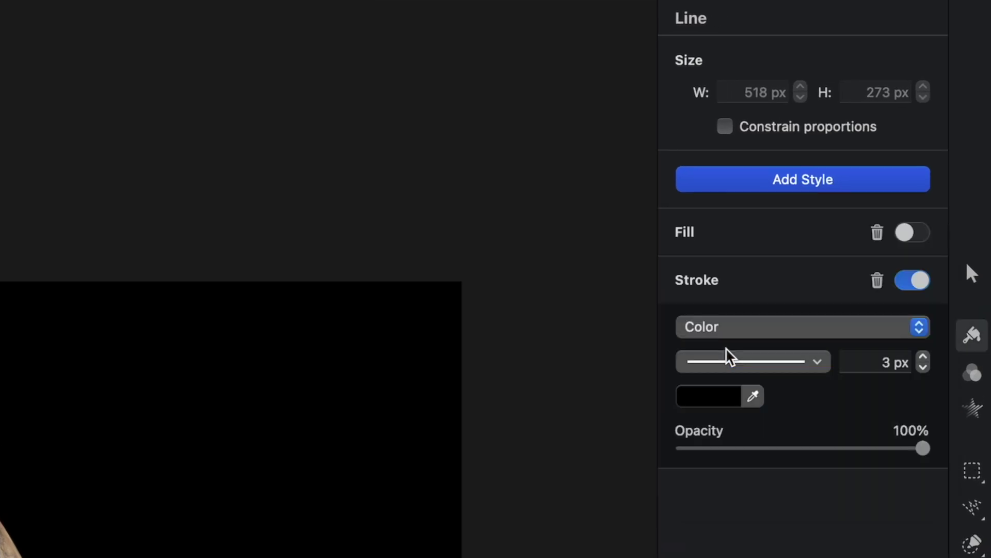
click(924, 358)
click(923, 358)
click(924, 357)
click(923, 358)
drag(924, 357, 924, 357)
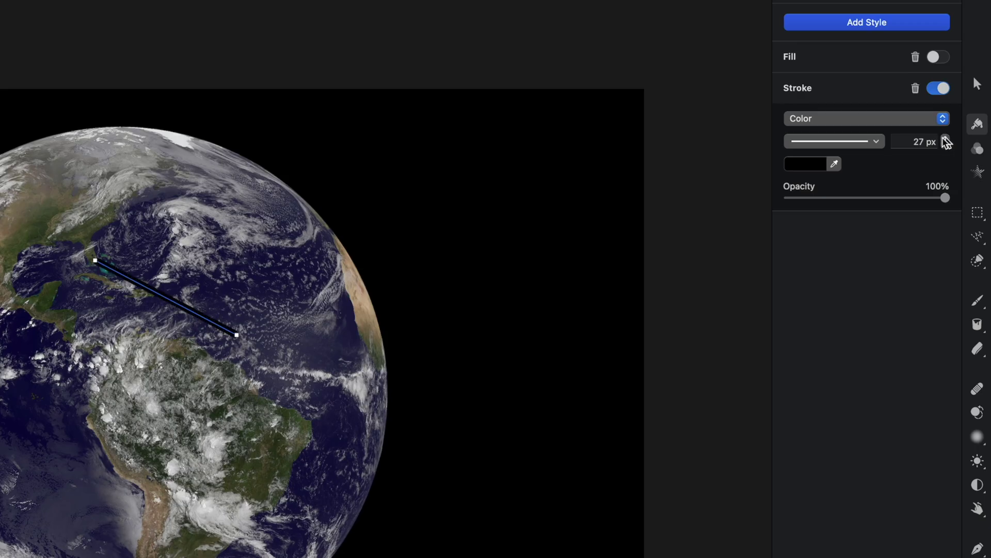
Make the stroke a gradient running from teal to yellow.
click(897, 120)
click(883, 135)
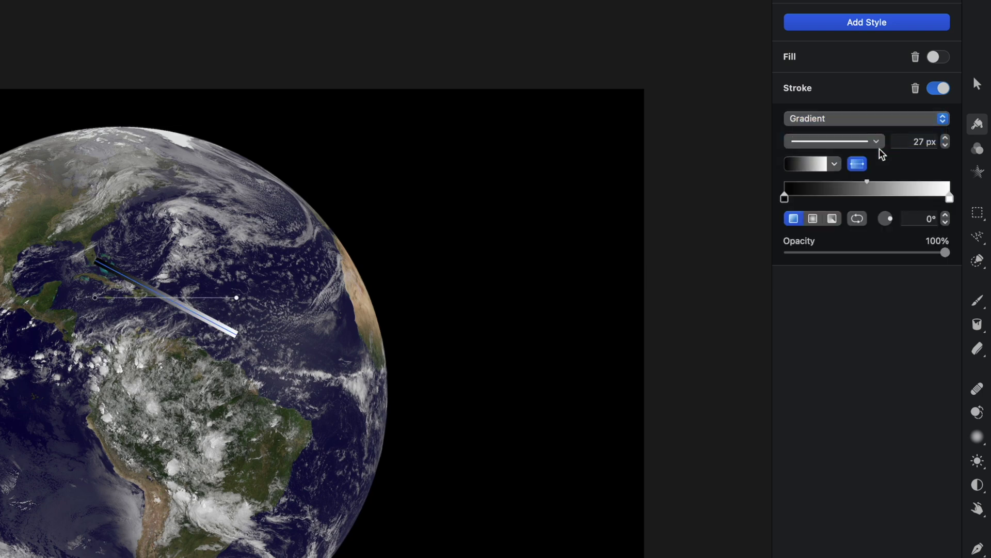
click(785, 198)
click(836, 334)
click(949, 198)
click(885, 322)
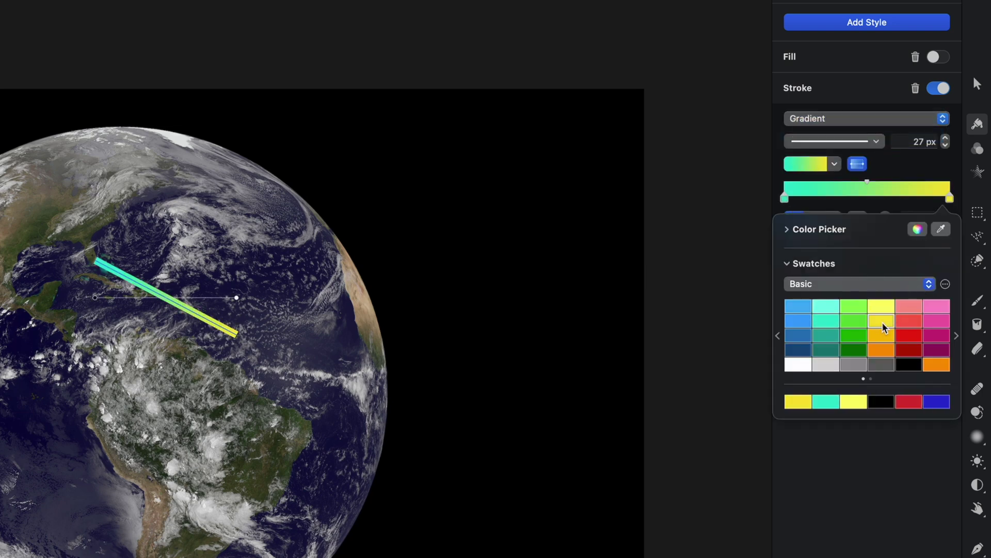
click(858, 521)
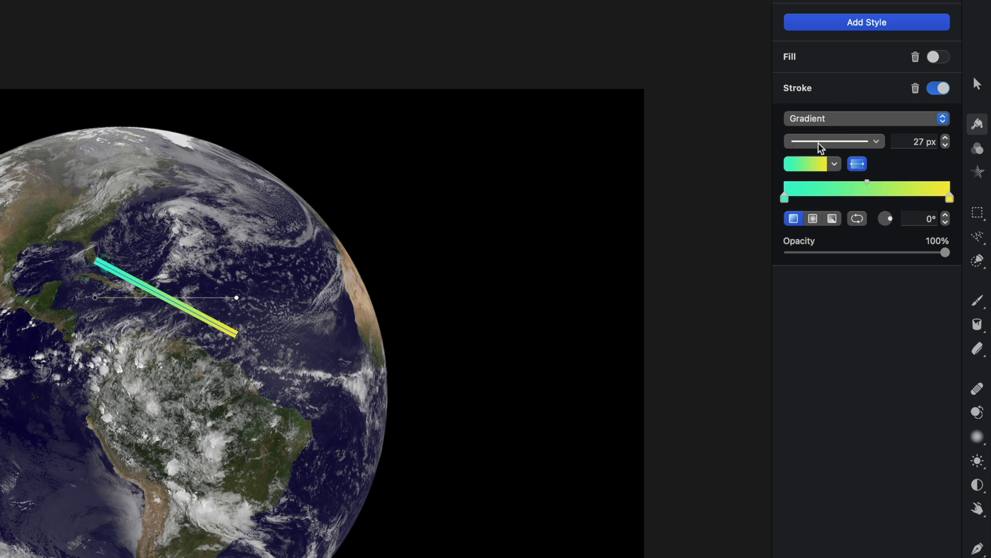
click(876, 143)
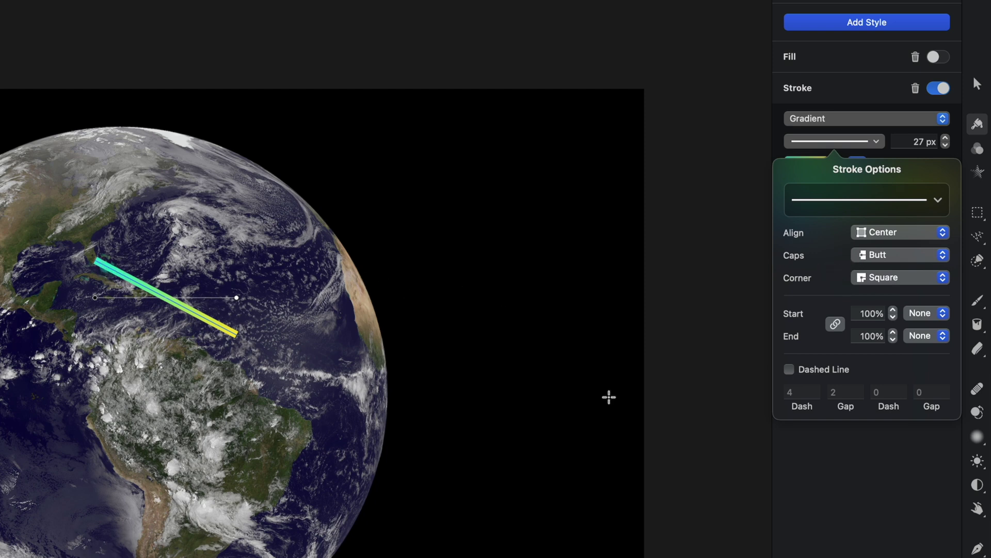
Give the line round caps, a dot start marker and a 300% hollow-circle end marker.
click(888, 259)
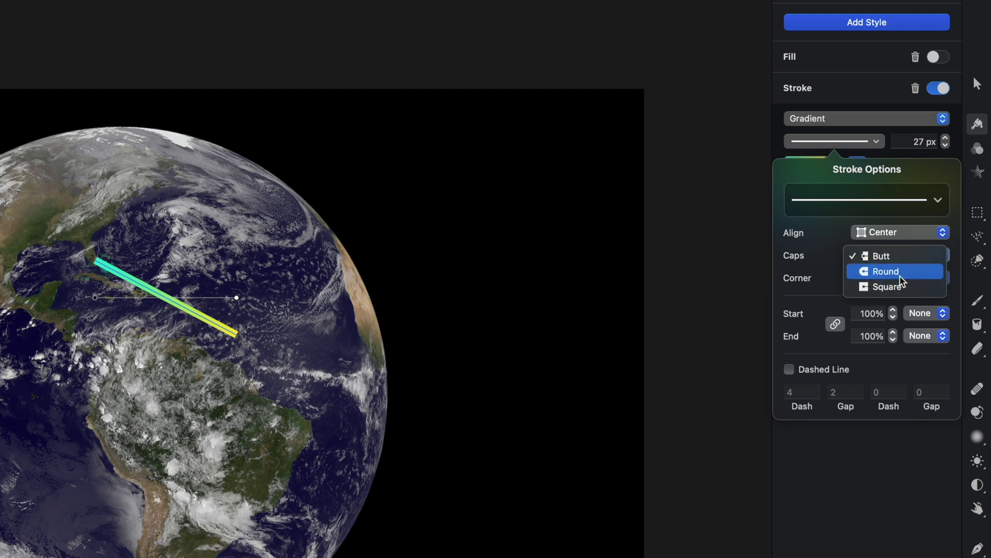
click(900, 270)
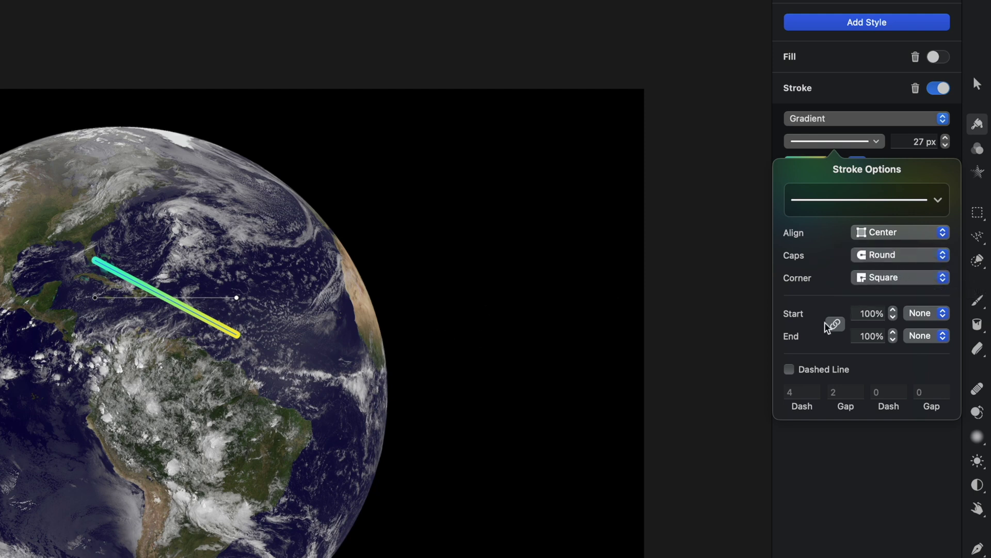
click(926, 313)
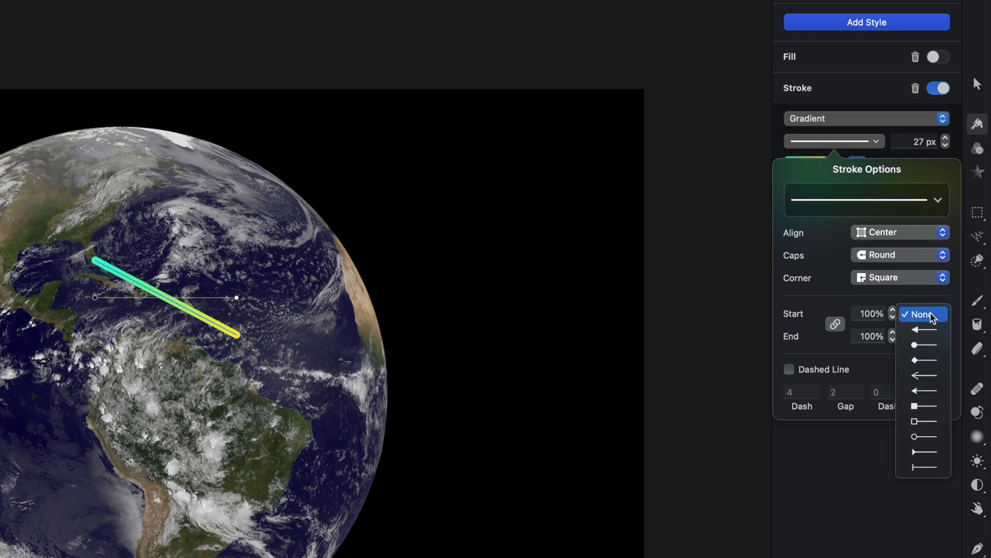
click(926, 346)
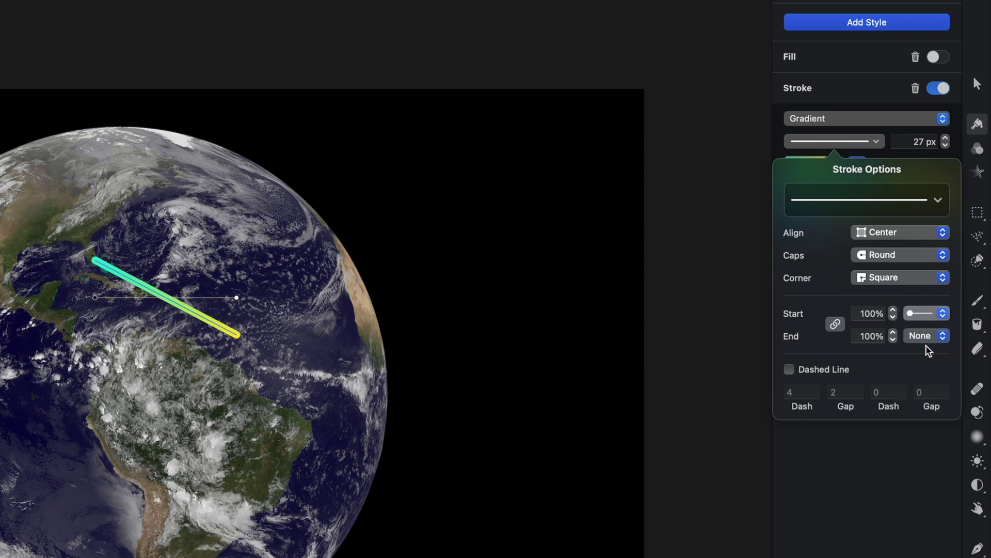
click(926, 337)
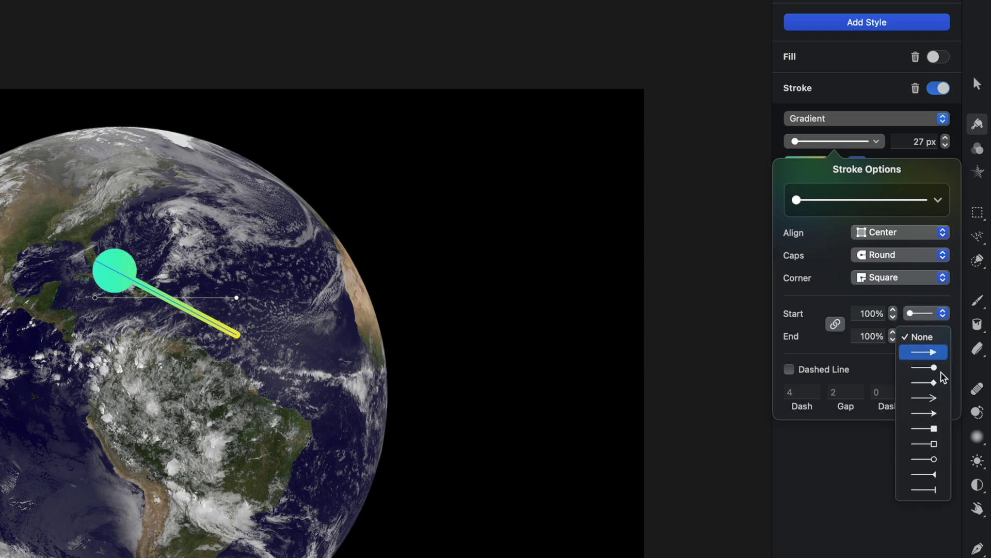
click(938, 460)
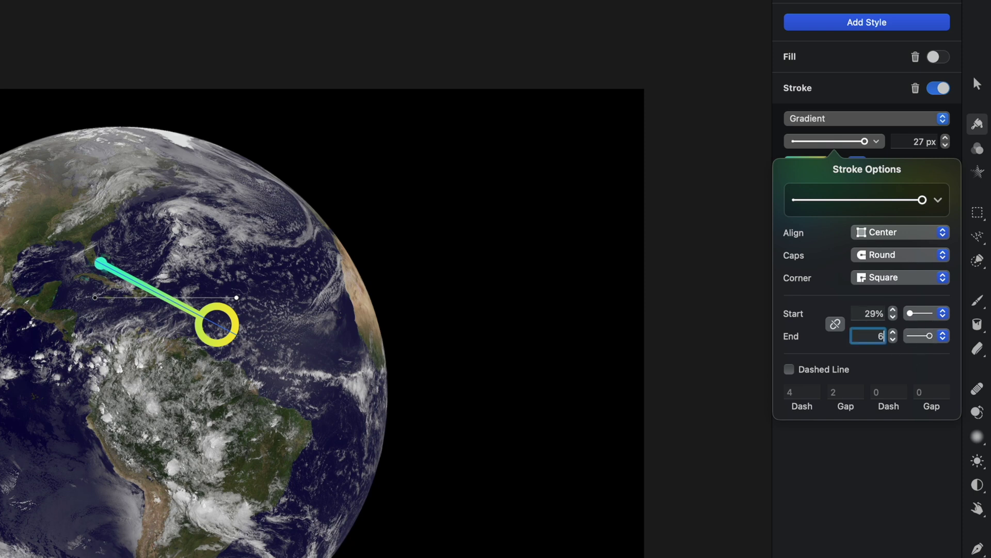
key(Return)
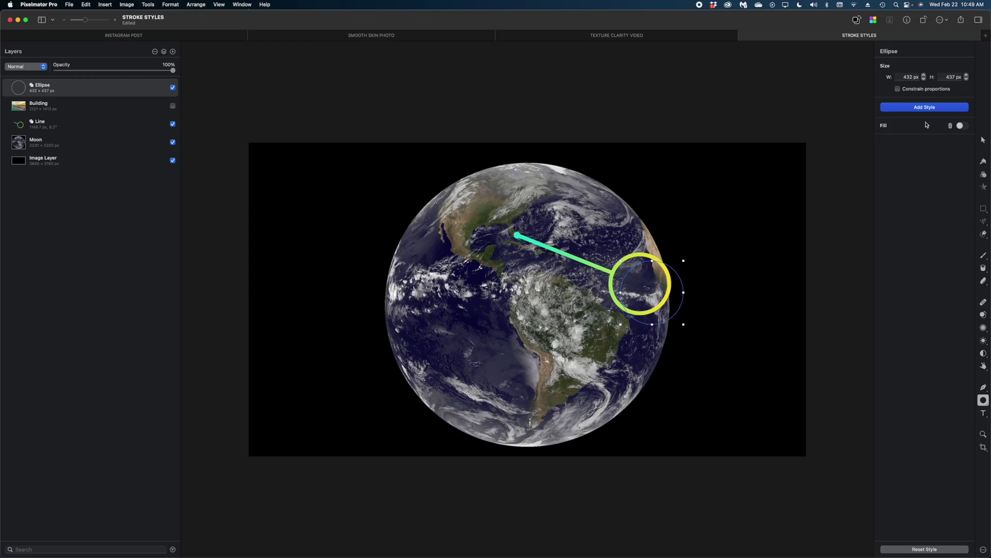
Fill the ellipse solid blue and move the now-visible Building layer to the top.
click(907, 103)
click(925, 141)
key(v)
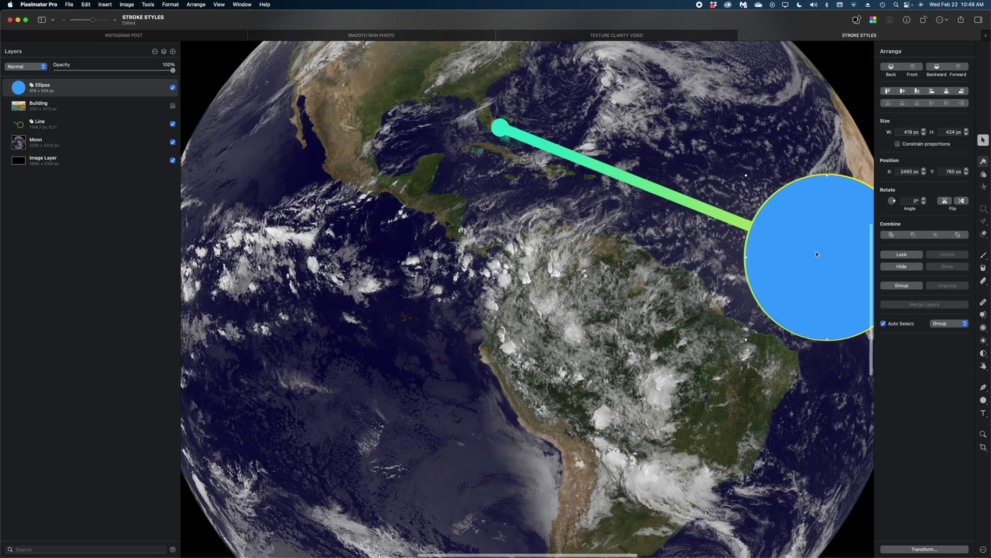
key(super+0)
click(173, 106)
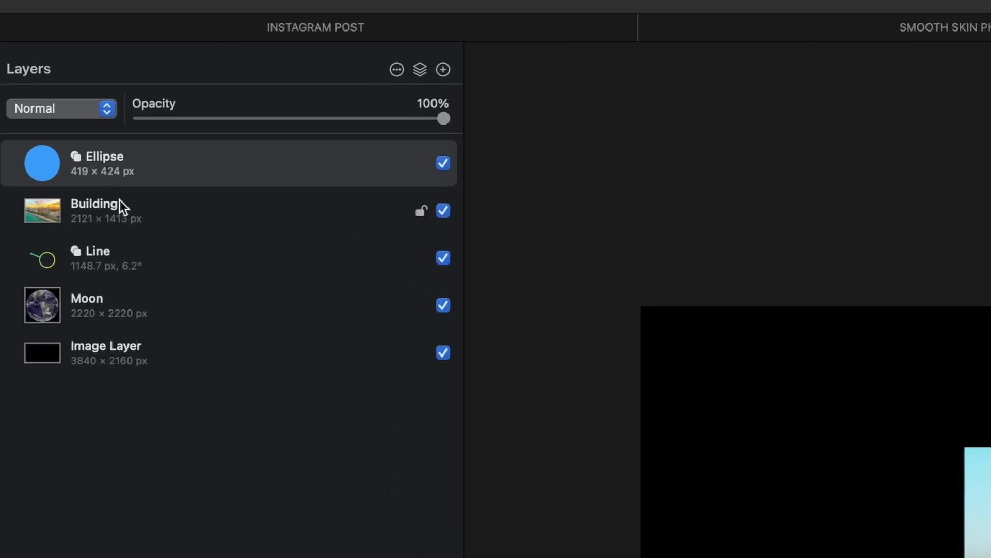
drag(119, 199, 122, 140)
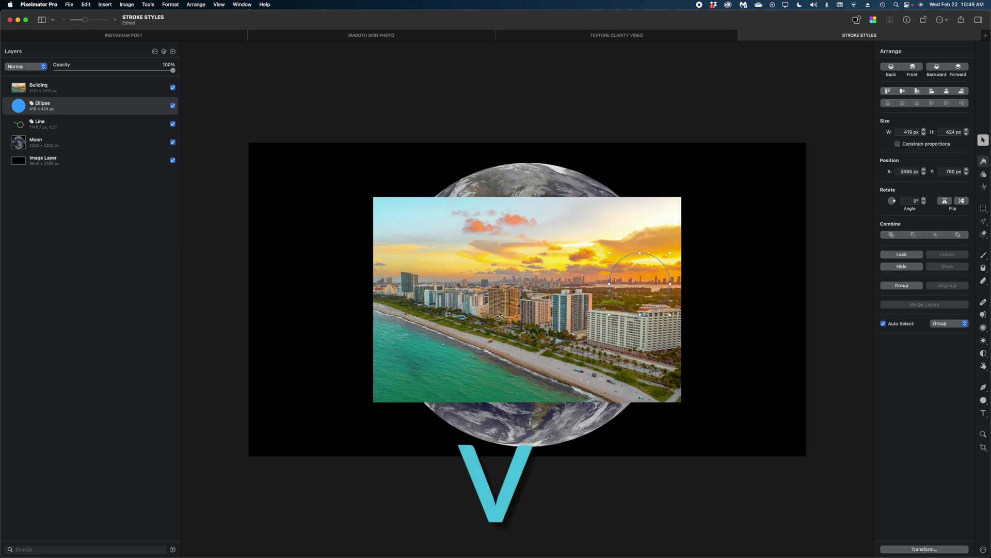
Scale the Building photo to 947.4 × 631.1 px and clip it into the blue circle.
click(74, 88)
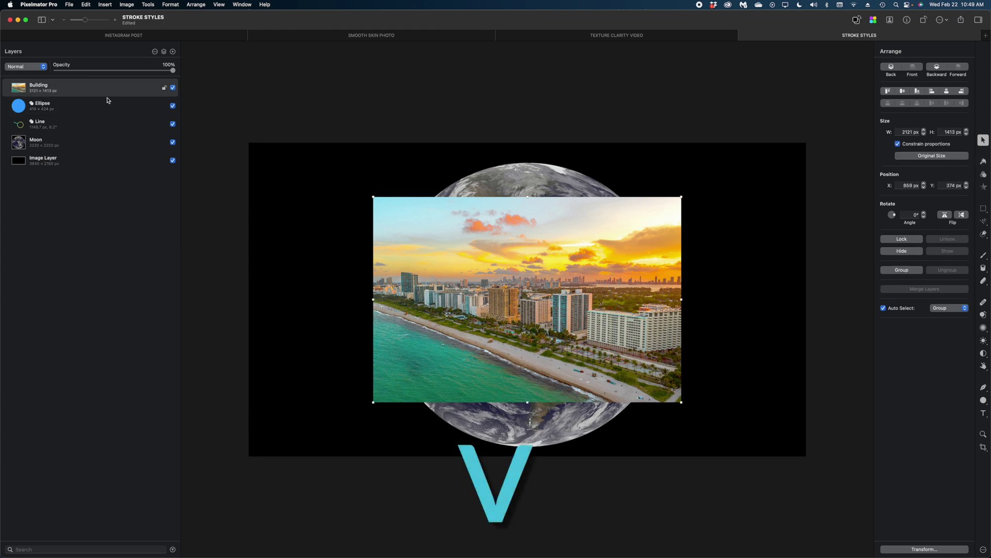
drag(373, 197, 503, 284)
drag(579, 357, 625, 300)
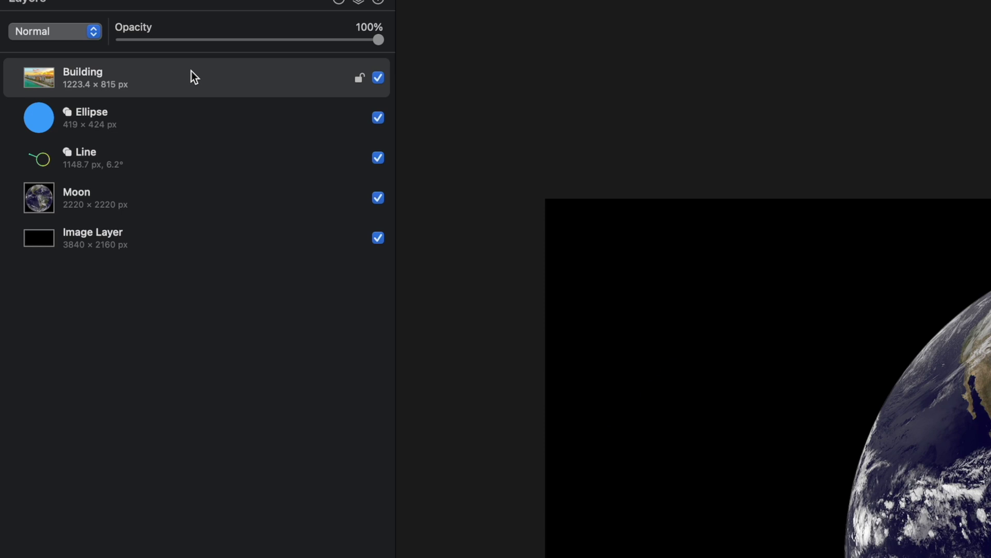
right_click(87, 84)
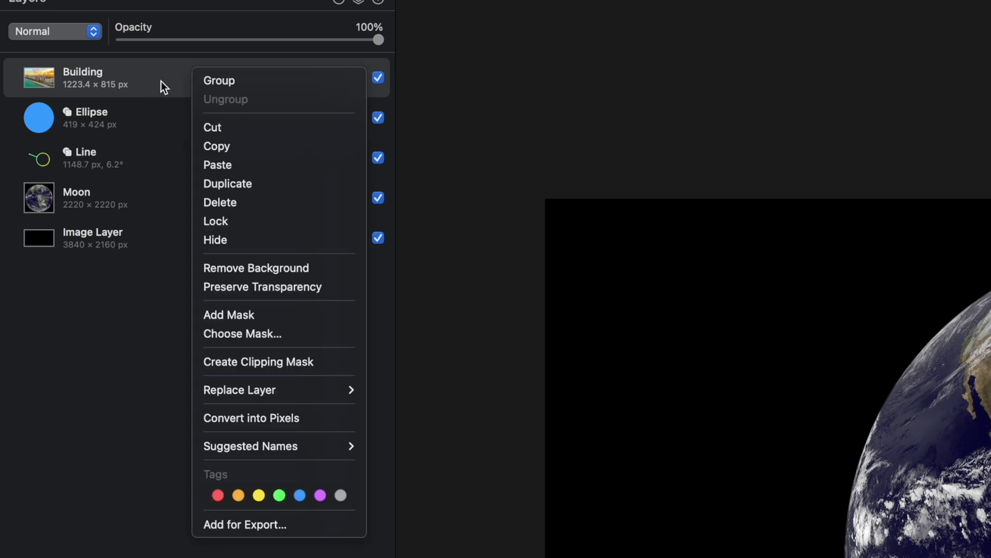
click(281, 365)
drag(744, 288, 748, 207)
drag(686, 254, 748, 223)
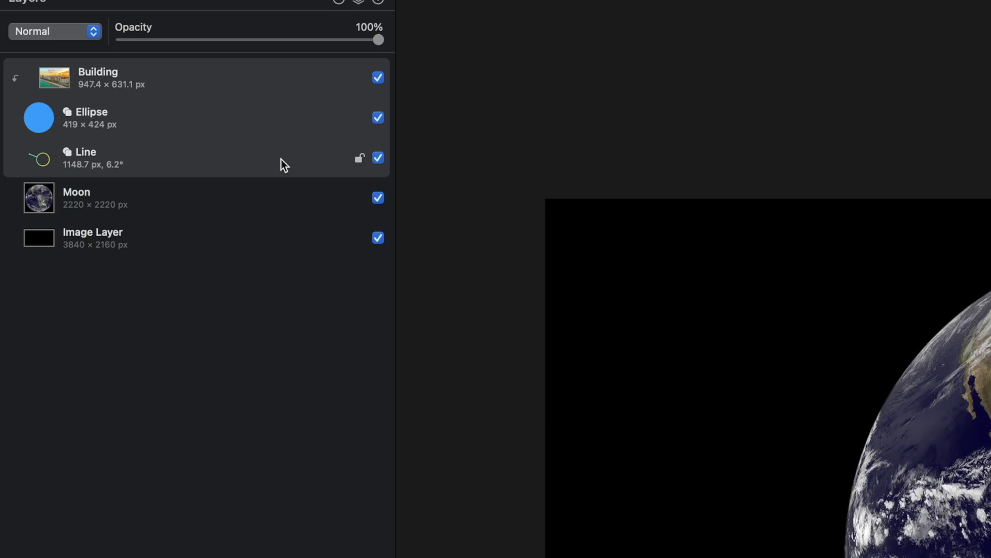
right_click(281, 159)
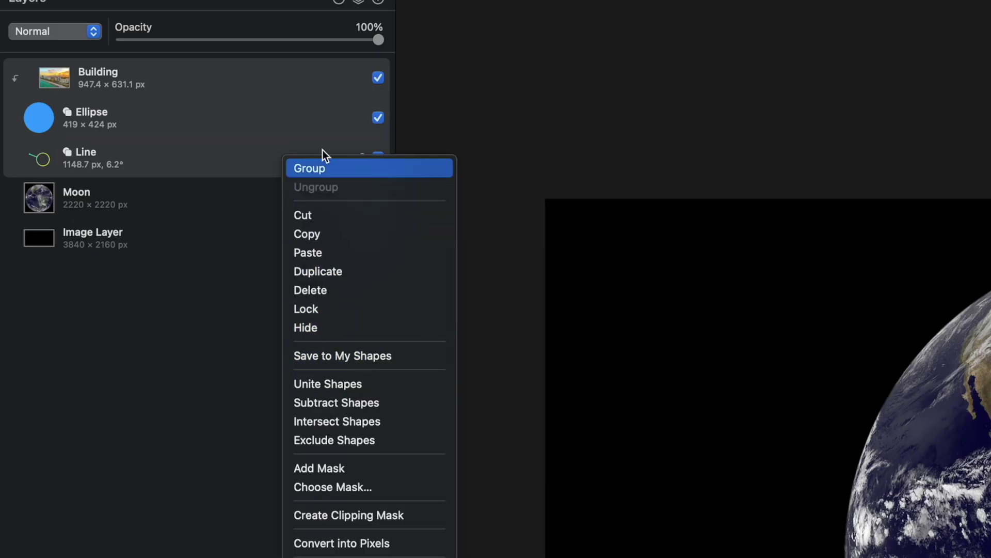